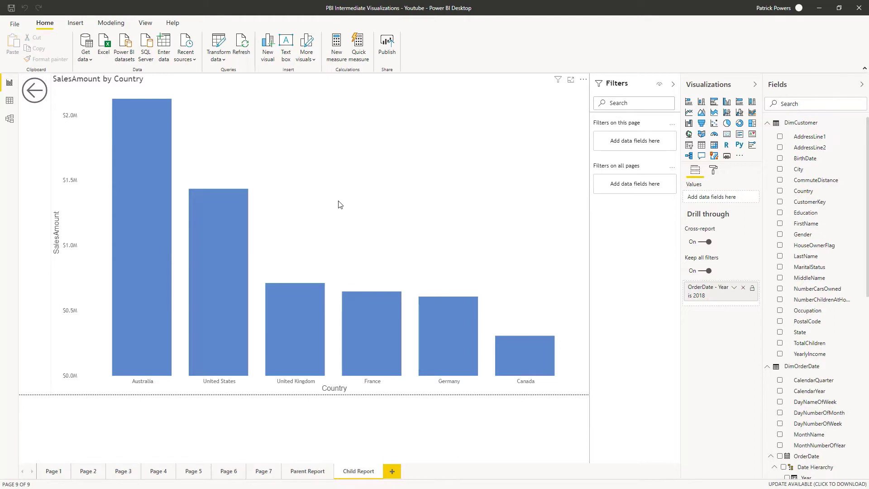
On a new report page, create DimProduct column IsClothing with SWITCH on Size: "Clothing" for S, M, L and XL, otherwise "Non-Clothing".
left_click(392, 471)
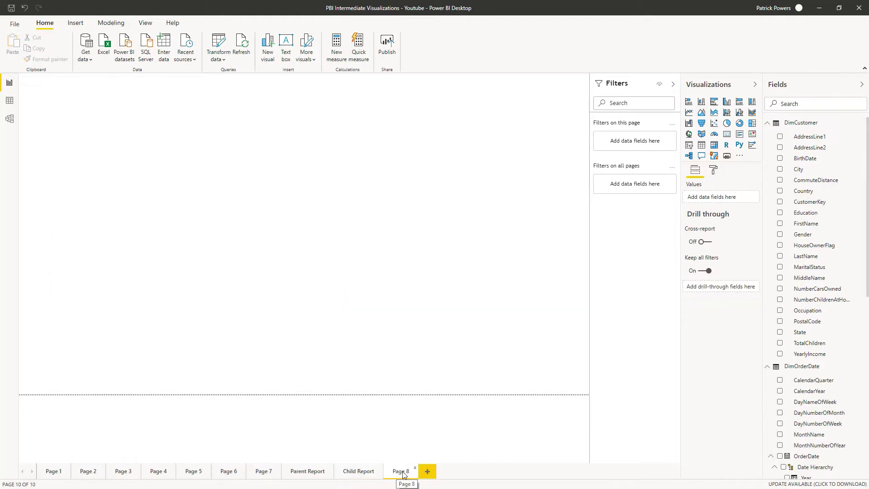
left_click(769, 124)
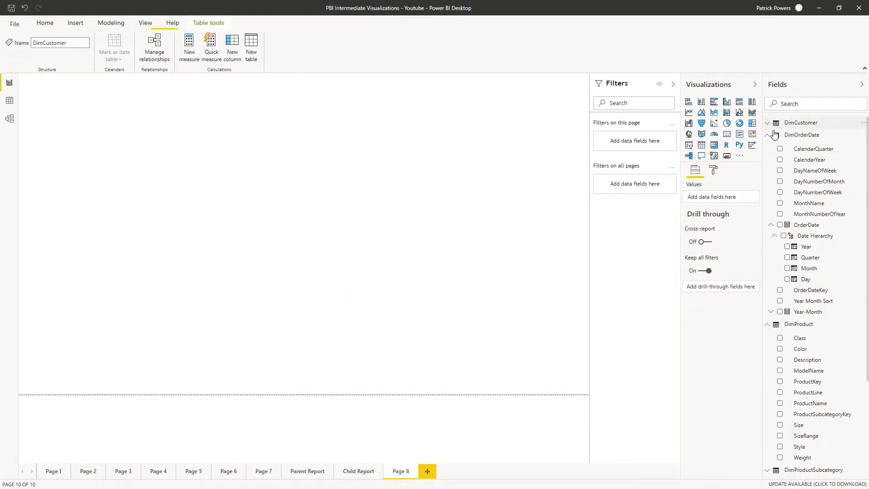
left_click(791, 325)
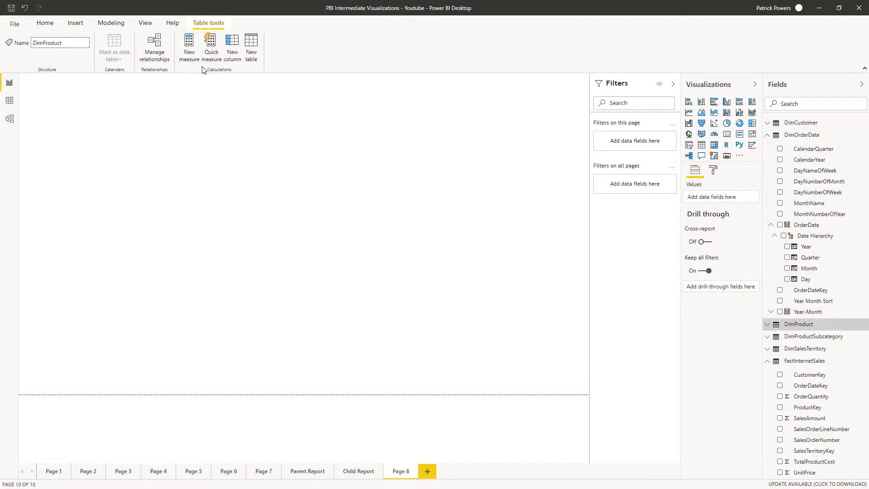
left_click(235, 59)
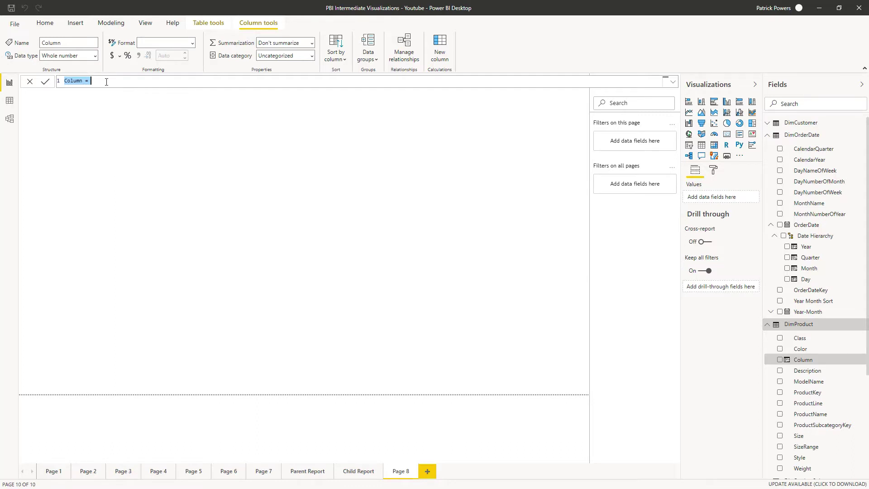
type("IsClothing = SWITCH(DimProduct[Size], \"S\", \"Clothing\", \"M\", \"Clothing\", \"L\", \"Clothing\", \"XL\", \"Clothing\", \"Non-Clothing\")")
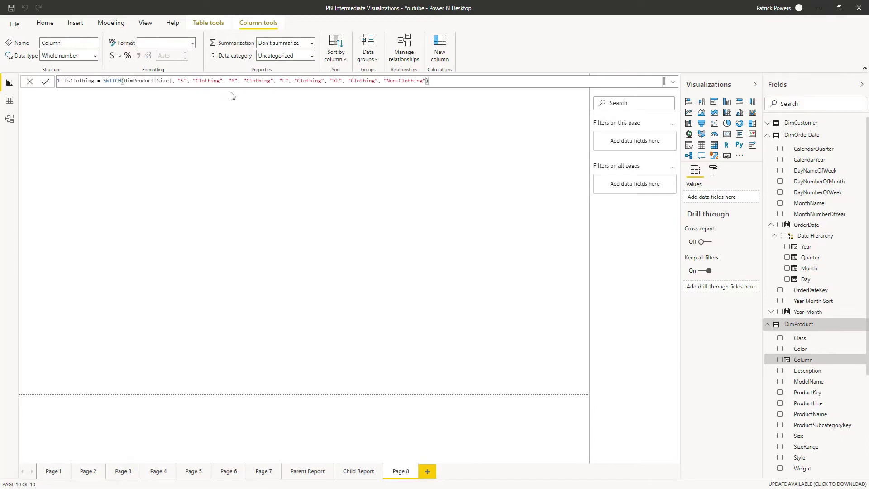
left_click(46, 82)
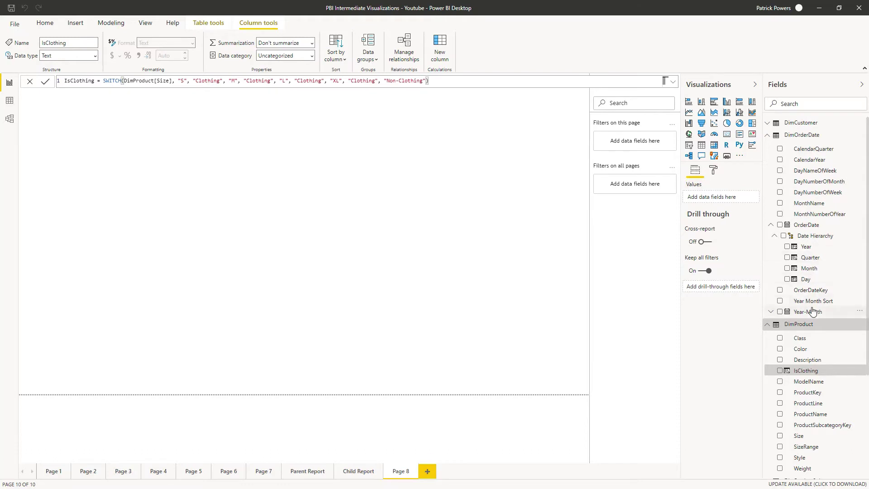
Create a calculated column in FactInternetSales with the formula Avg Sales = FactInternetSales[SalesAmount].
scroll(803, 310, "down", 3)
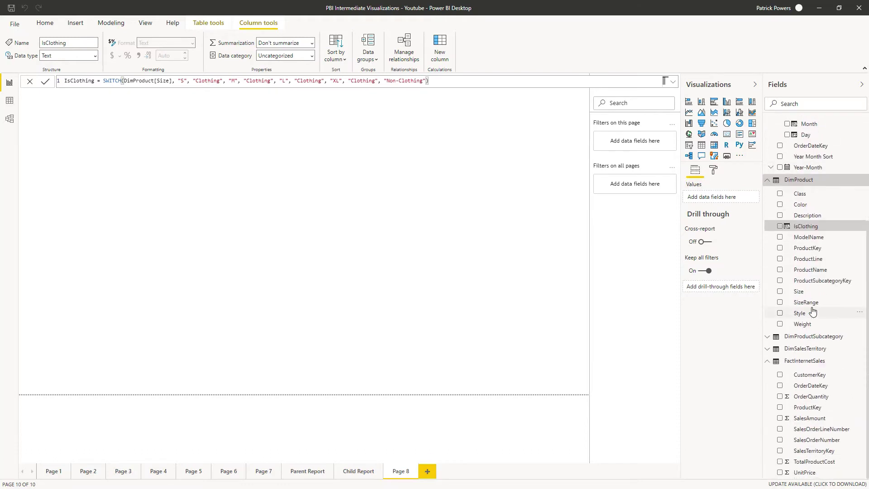
left_click(801, 362)
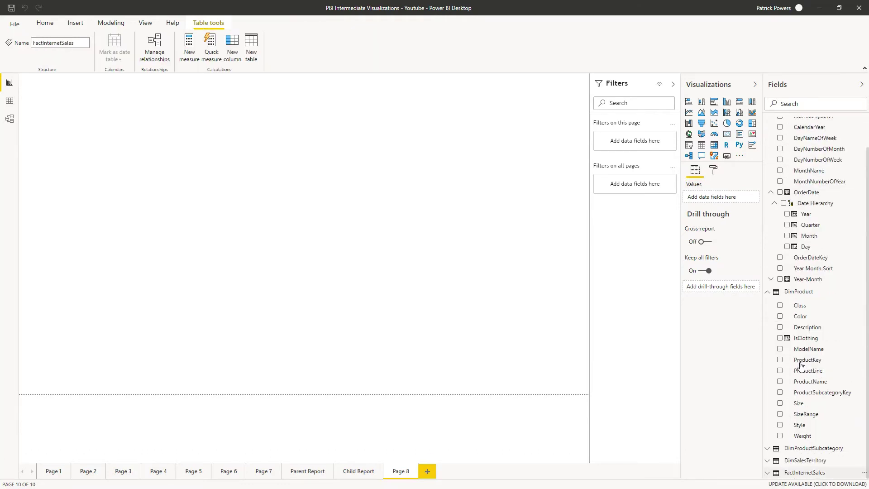
left_click(232, 53)
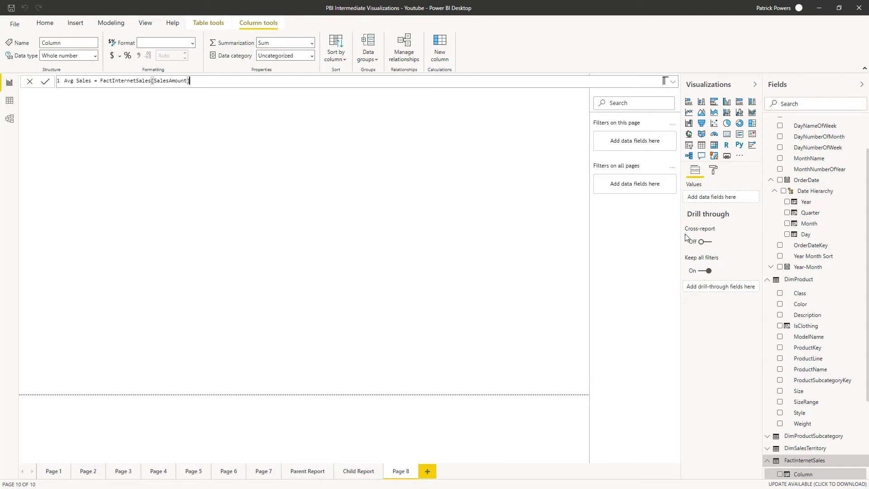
scroll(802, 410, "down", 3)
scroll(802, 410, "down", 1)
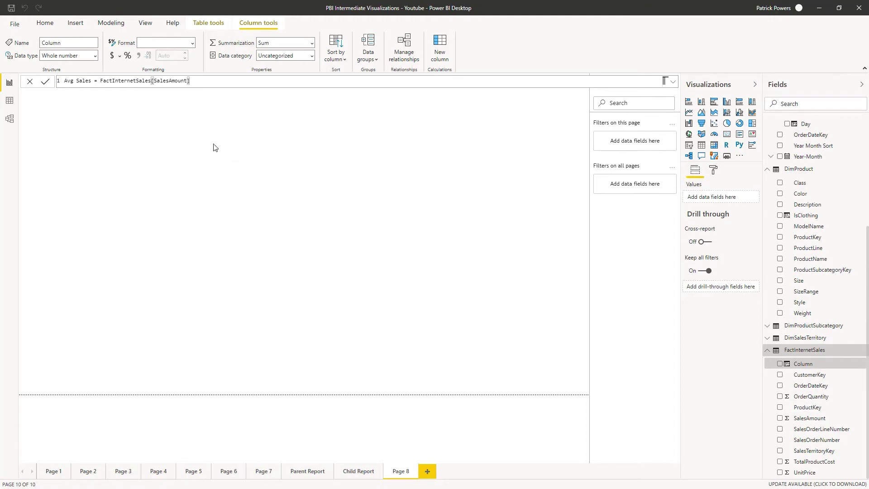
left_click(45, 81)
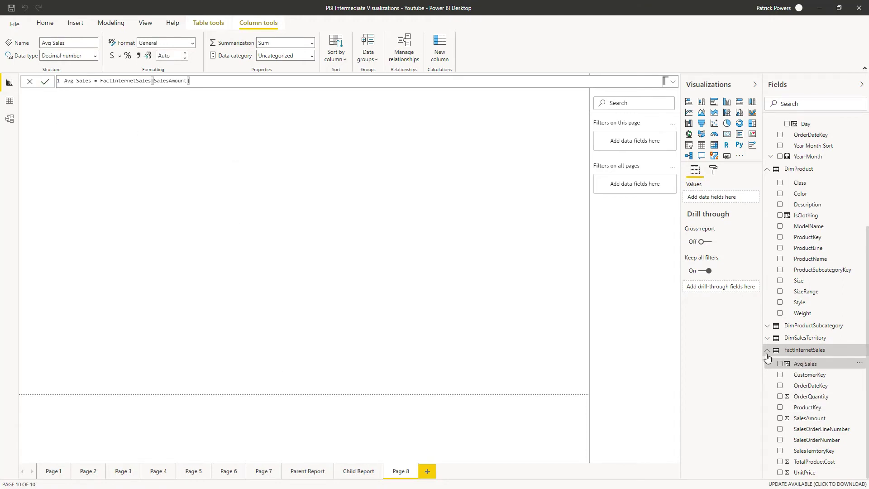
Format the Avg Sales column as Currency and set its default summarization to Don't summarize.
left_click(193, 43)
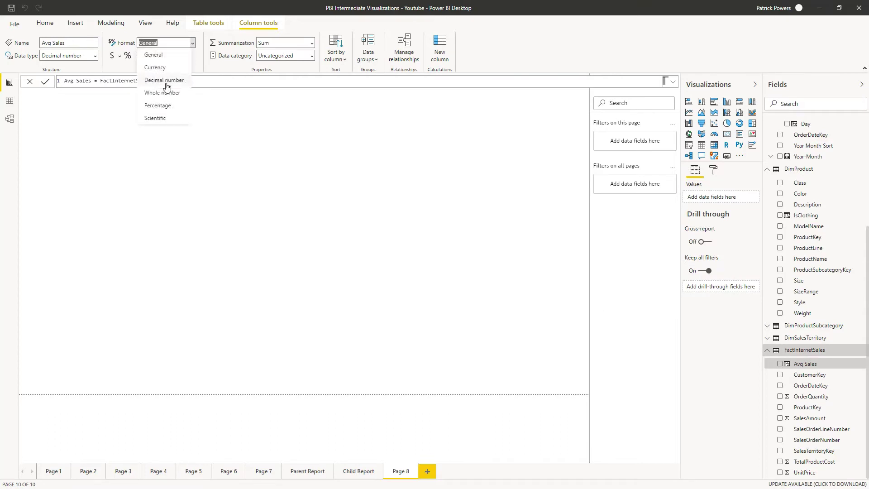
left_click(163, 64)
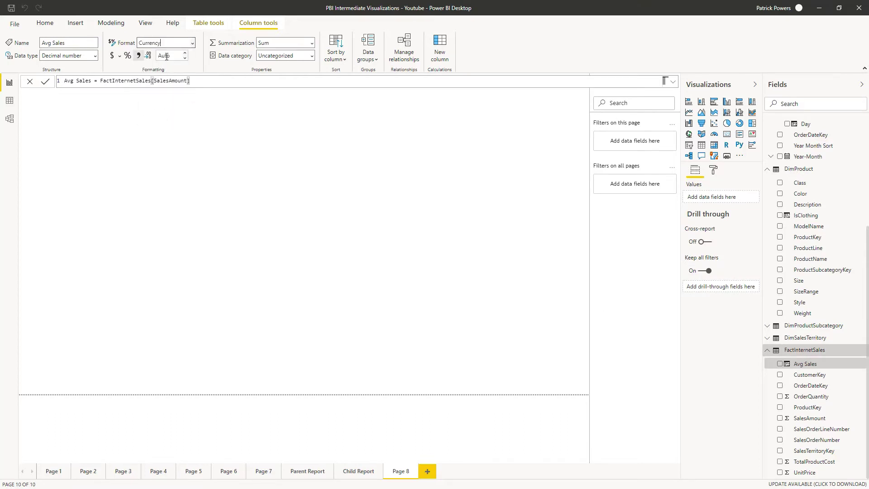
left_click(311, 43)
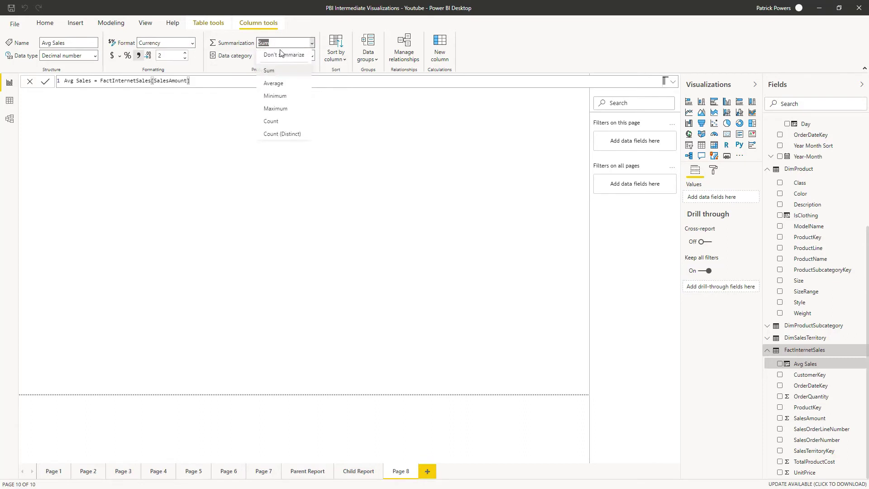
left_click(285, 59)
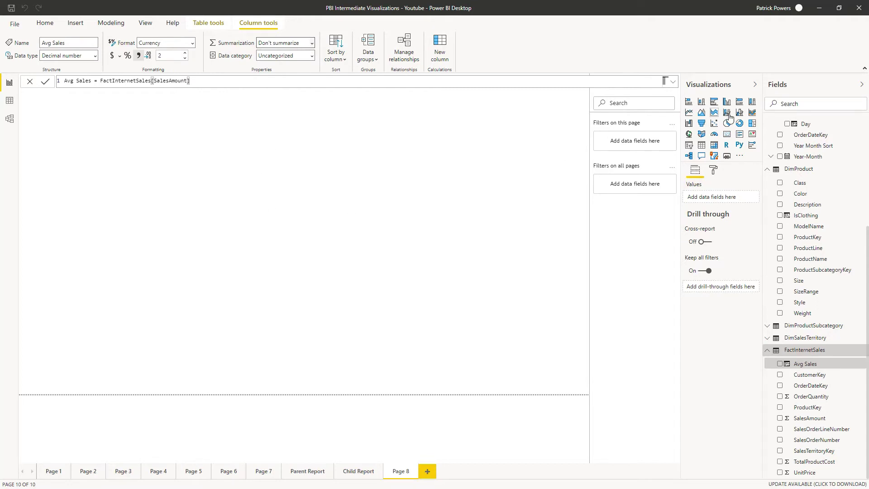
Insert a table visual stretched to the full page height, containing ProductName, SalesAmount, OrderQuantity and Avg Sales.
left_click(702, 150)
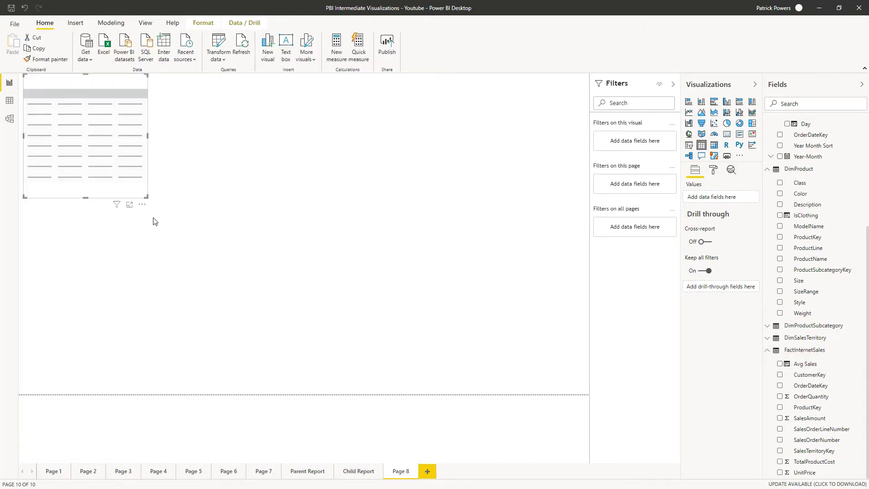
left_click_drag(145, 196, 206, 454)
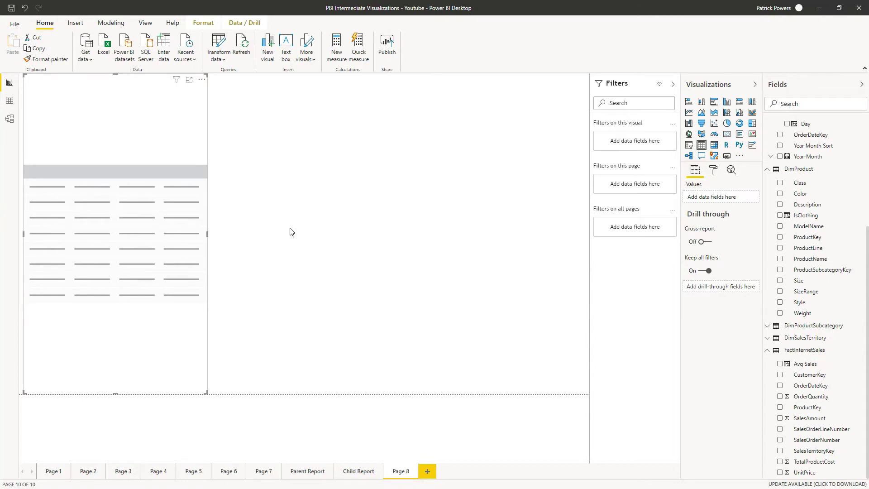
scroll(800, 219, "up", 2)
scroll(800, 218, "down", 2)
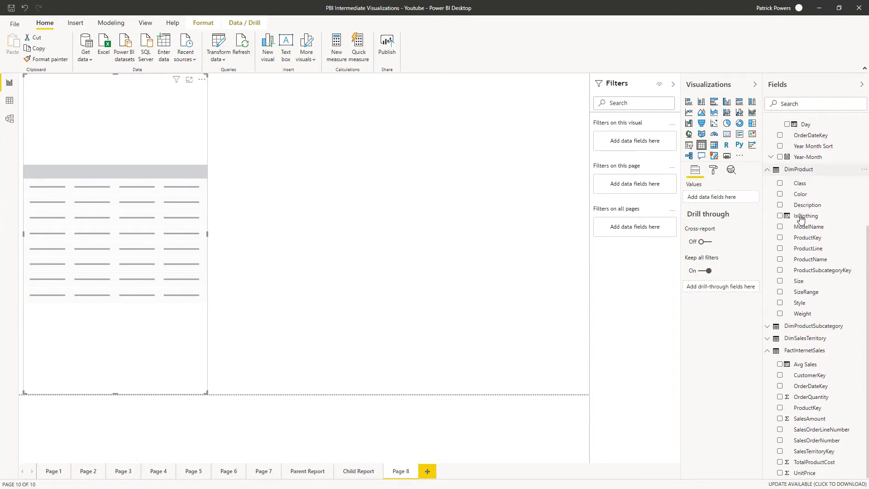
left_click_drag(809, 259, 91, 233)
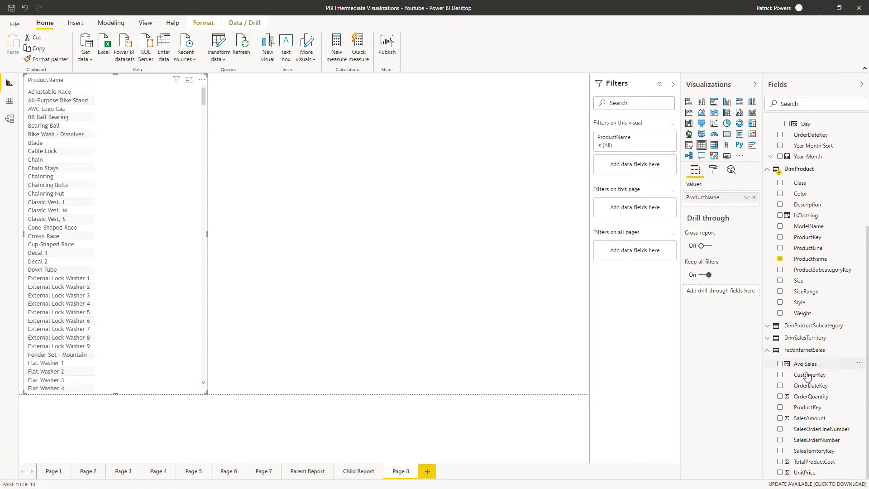
left_click_drag(809, 418, 136, 256)
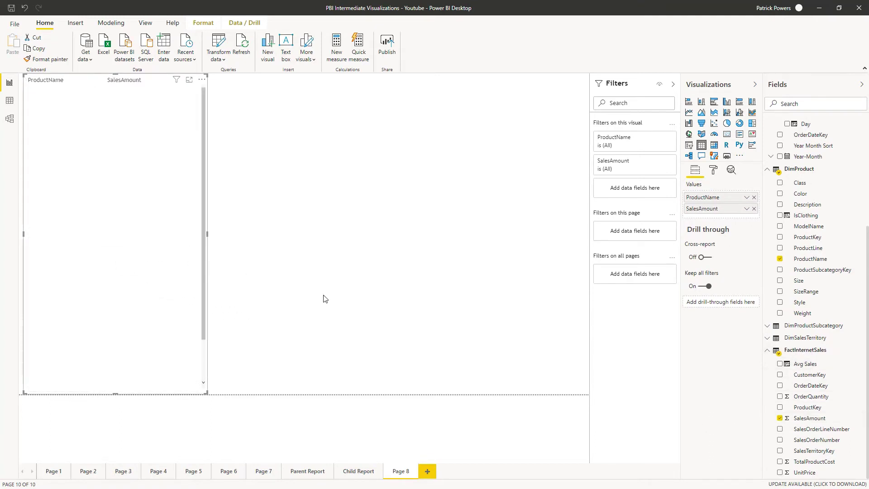
left_click_drag(810, 396, 149, 274)
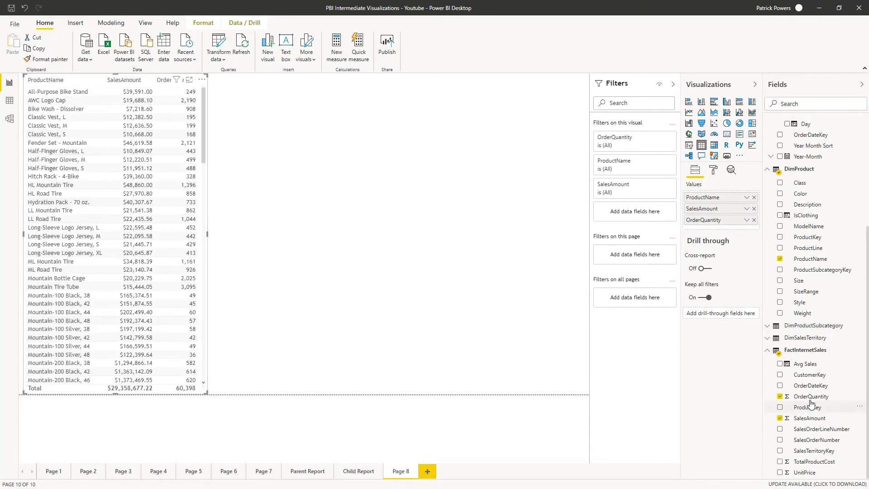
left_click_drag(806, 364, 199, 221)
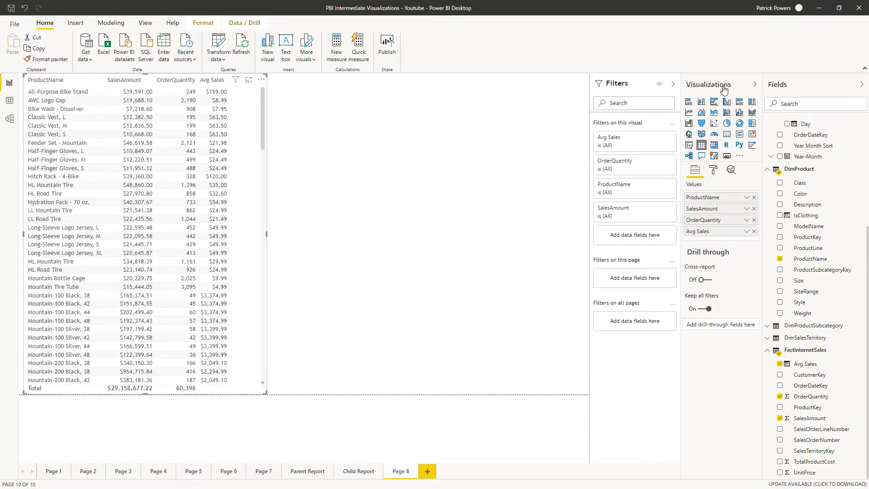
Aggregate Avg Sales in the table visual by Average and rename the field Avg Sales Amount.
left_click(745, 232)
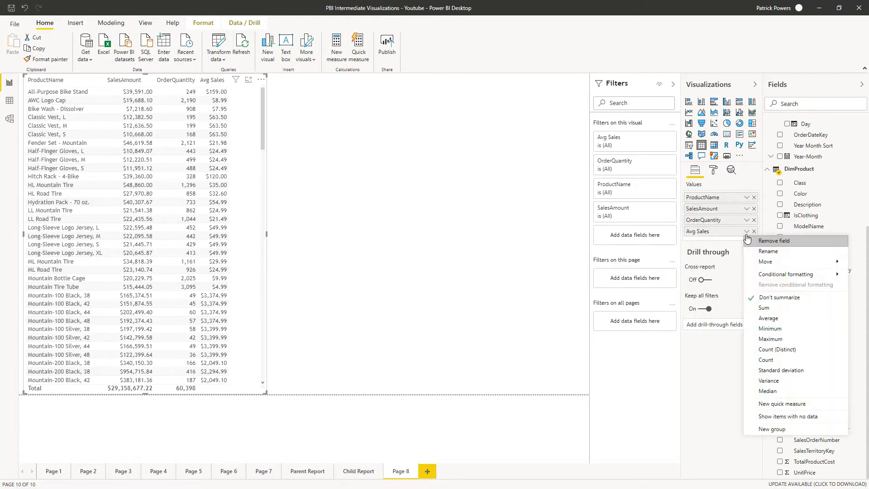
left_click(772, 319)
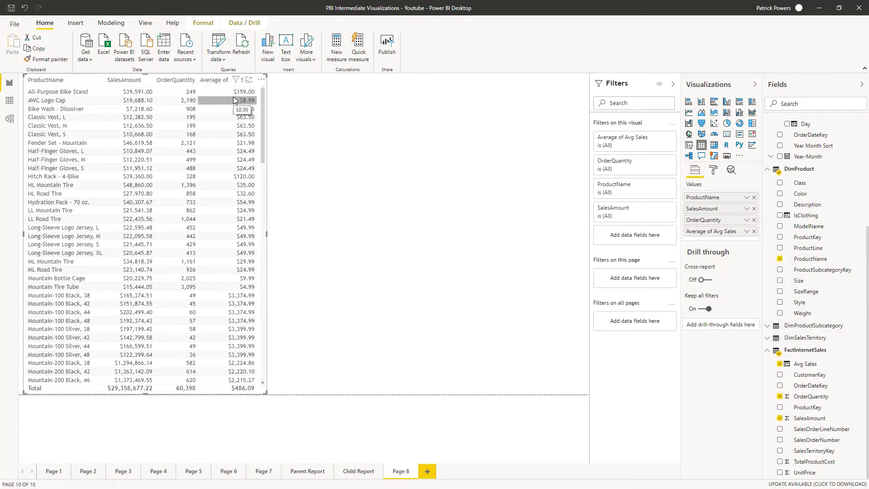
left_click(746, 232)
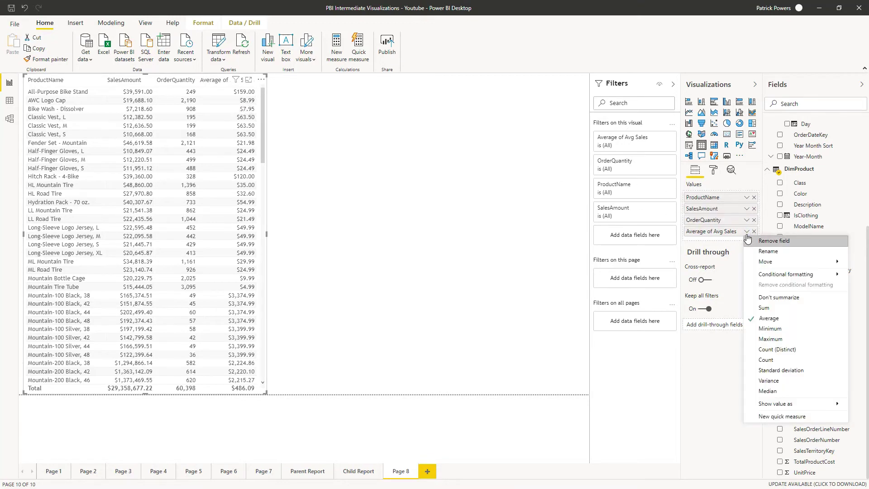
left_click(768, 251)
type("Avg Sales Amount")
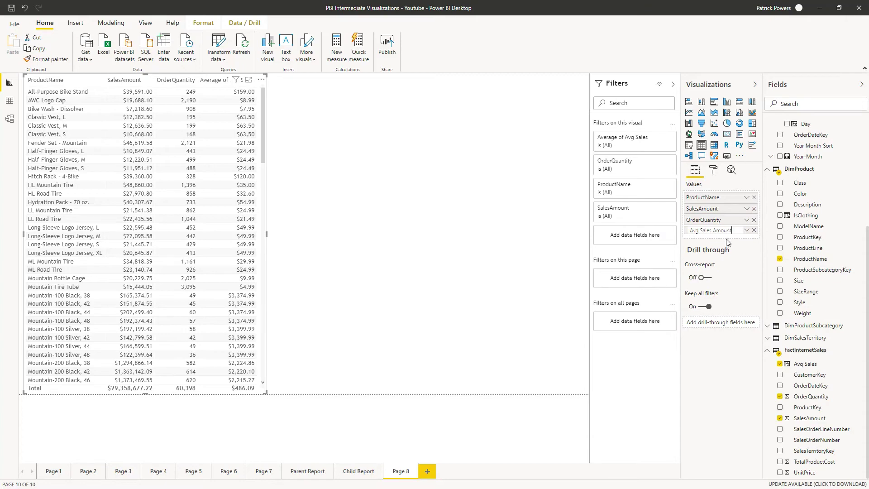
key("Return")
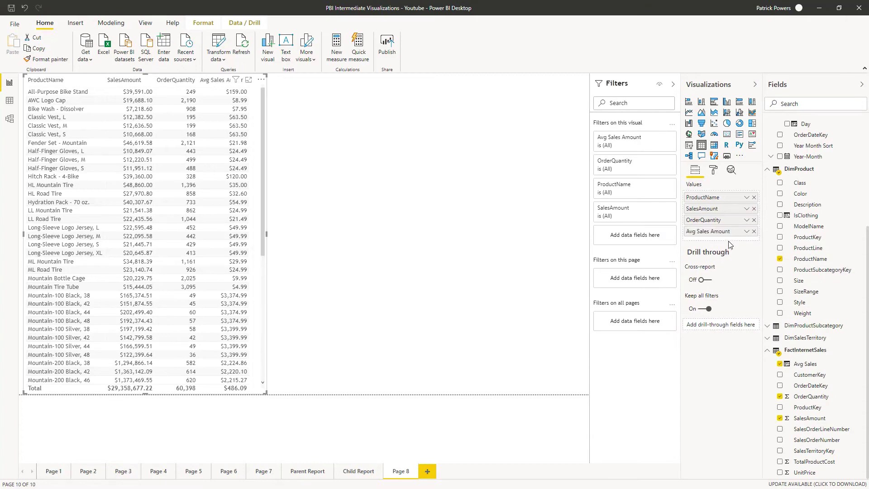
Filter the table visual by IsClothing, requiring a single selection and choosing Clothing.
left_click(476, 190)
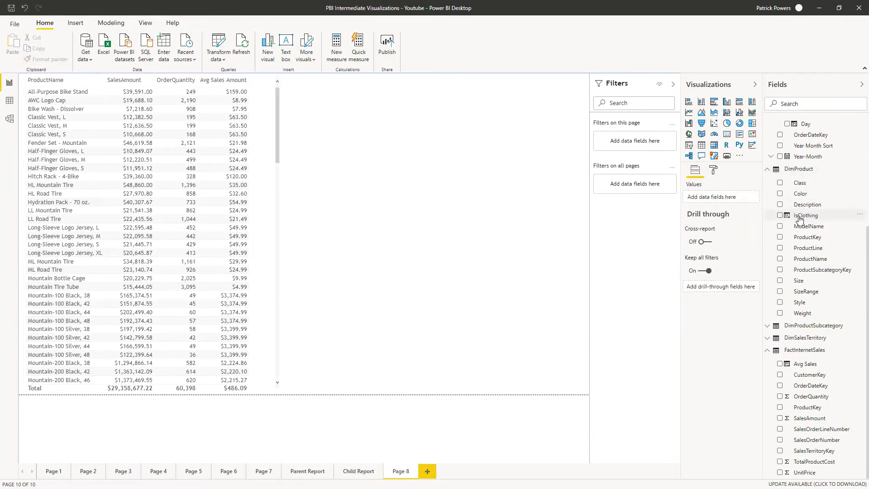
left_click(261, 196)
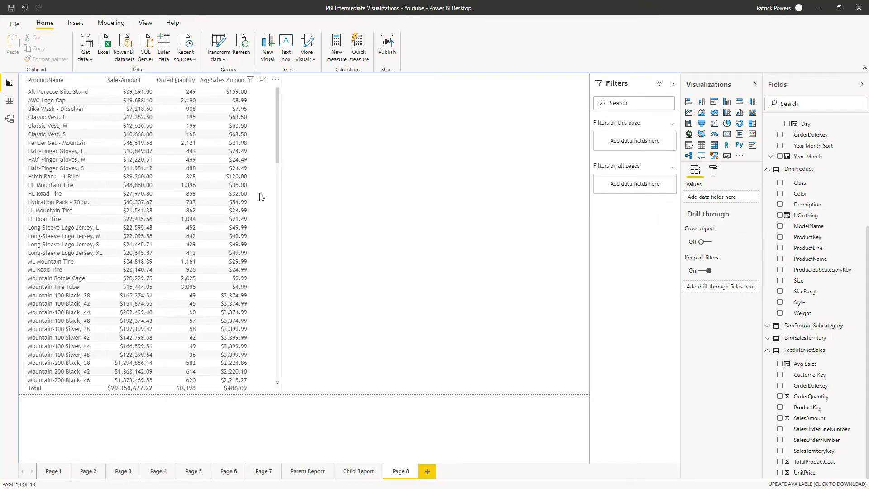
left_click_drag(795, 220, 632, 242)
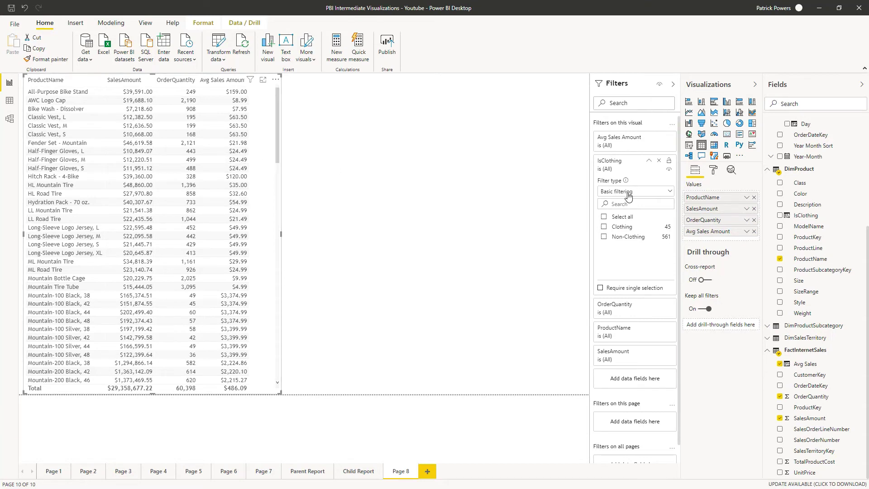
left_click(601, 288)
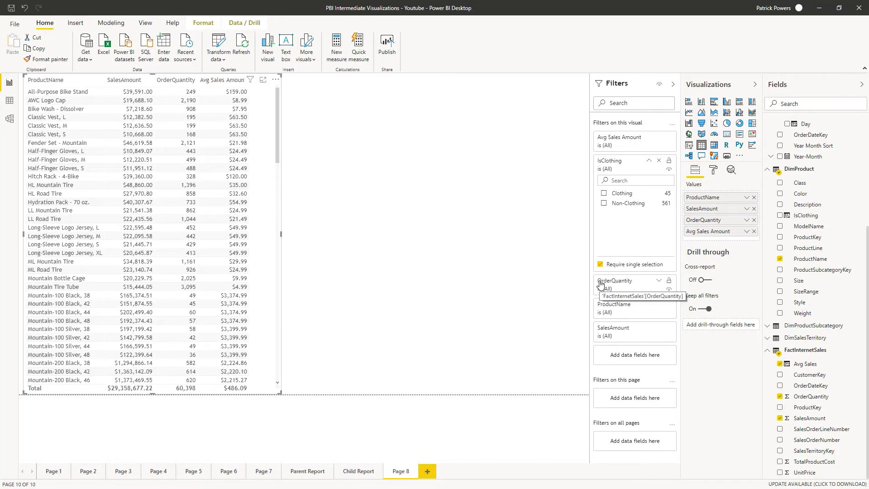
left_click(604, 194)
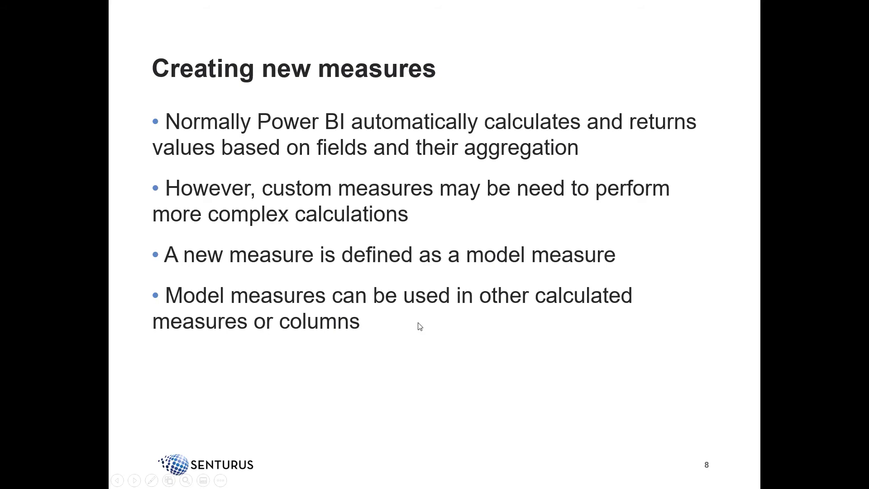
On a new report page in Power BI Desktop, create the FactInternetSales measure Profit = SUM(FactInternetSales[SalesAmount]) - SUM(FactInternetSales[TotalProductCost]).
key("alt+Tab")
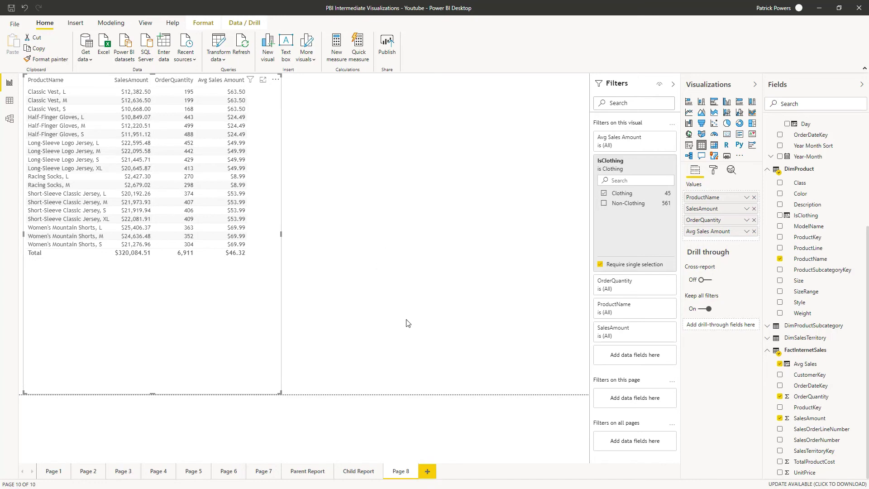
left_click(428, 473)
left_click(808, 351)
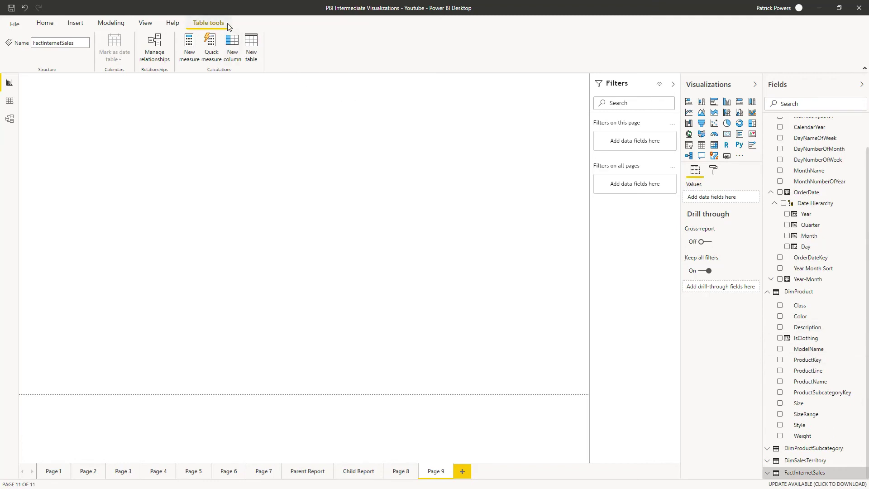
left_click(189, 51)
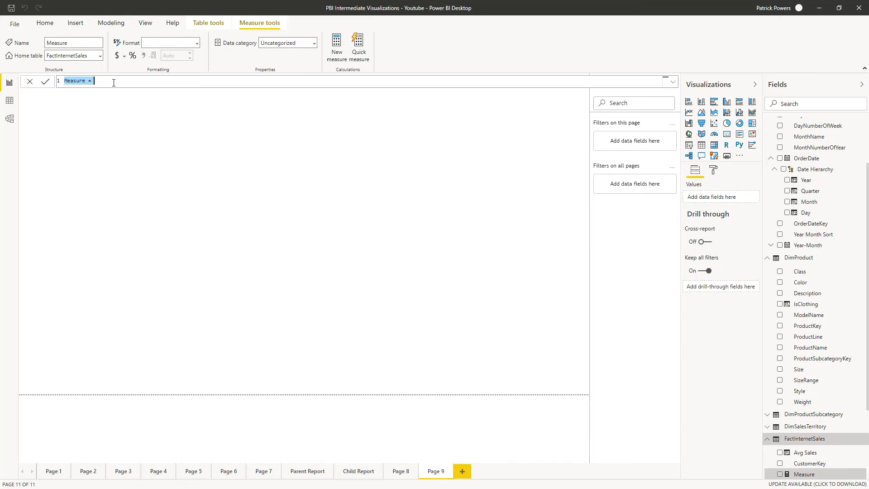
type("Profit = SUM(FactInternetSales[SalesAmount]) - SUM(FactInternetSales[TotalProductCost])")
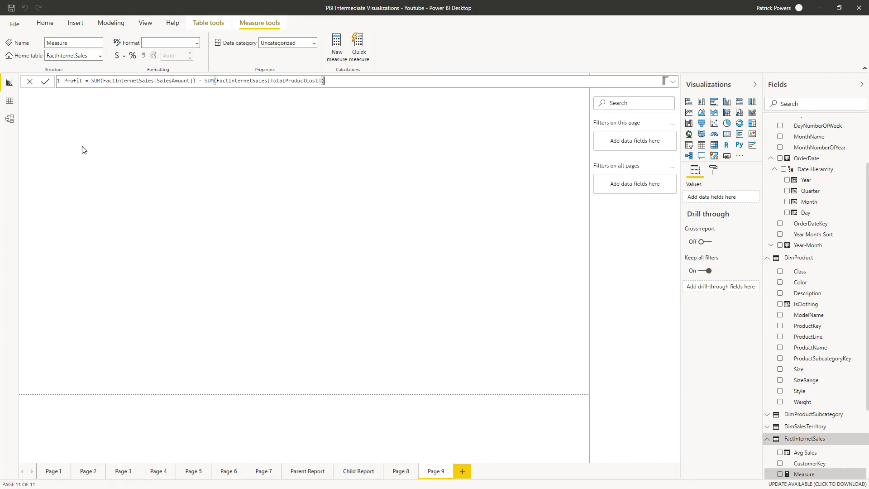
left_click(46, 87)
scroll(849, 312, "down", 4)
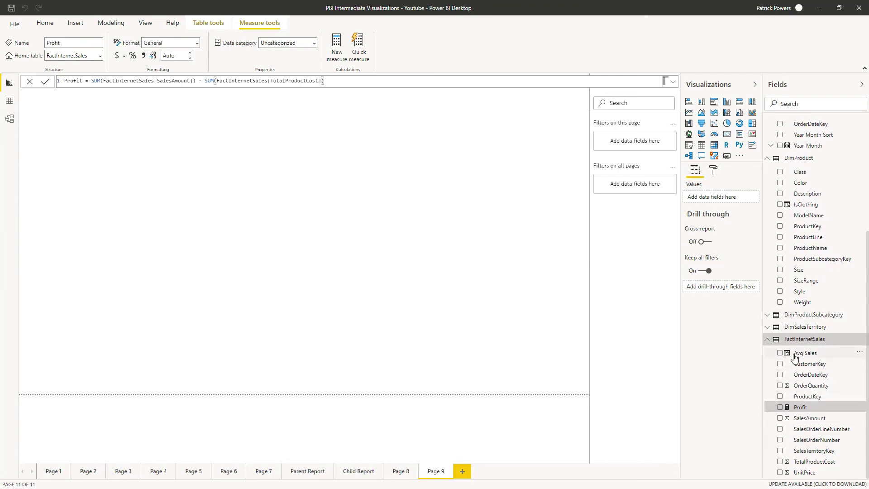
Check the FactInternetSales table's data and field list for the Profit measure, and return to the report page.
left_click(10, 107)
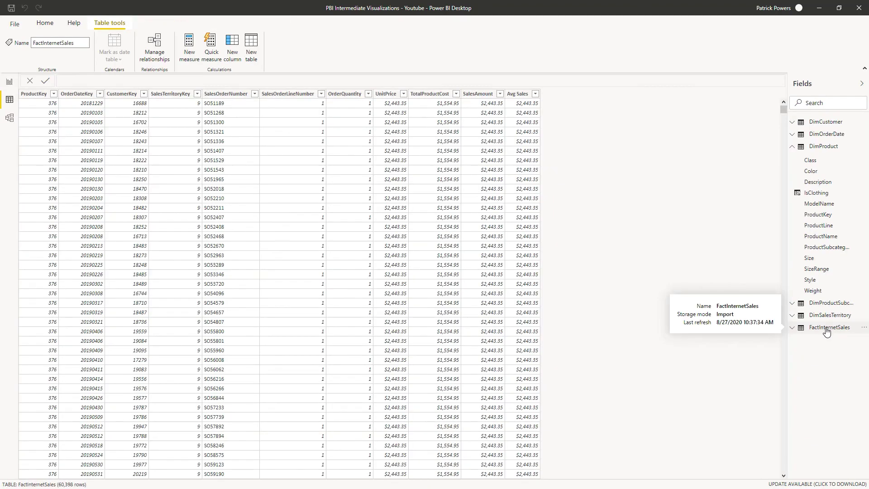
left_click(826, 330)
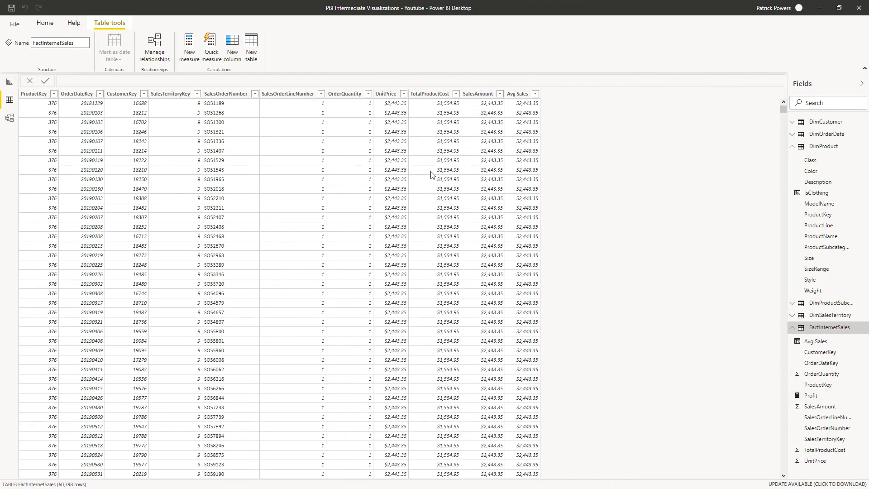
left_click(12, 88)
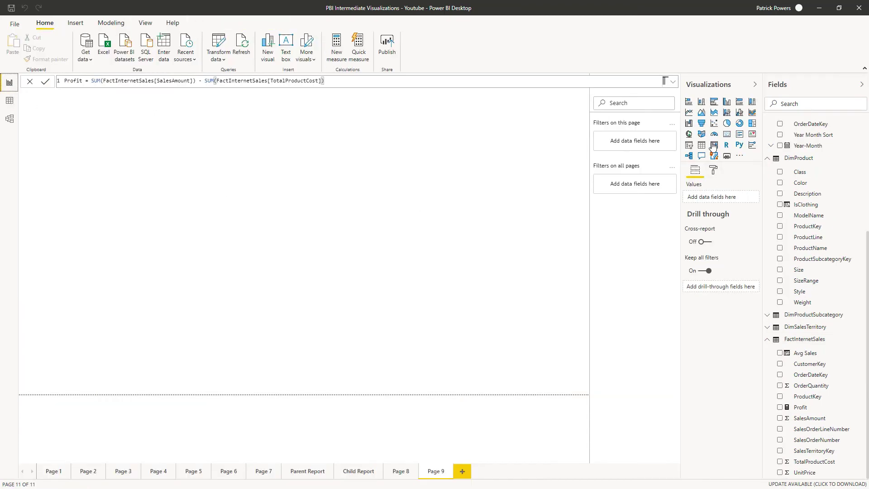
Insert a line chart stretched to fill the page, with OrderDate Year and Month on the axis expanded to the month level.
left_click(689, 114)
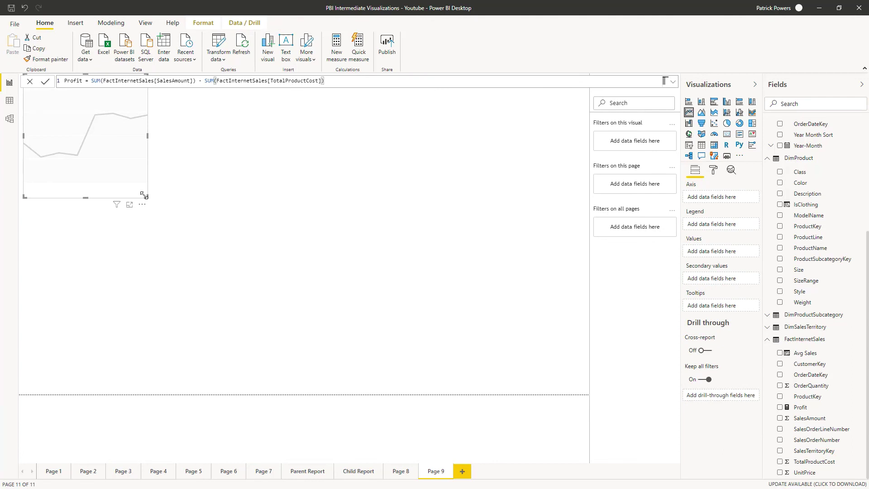
left_click_drag(397, 291, 617, 409)
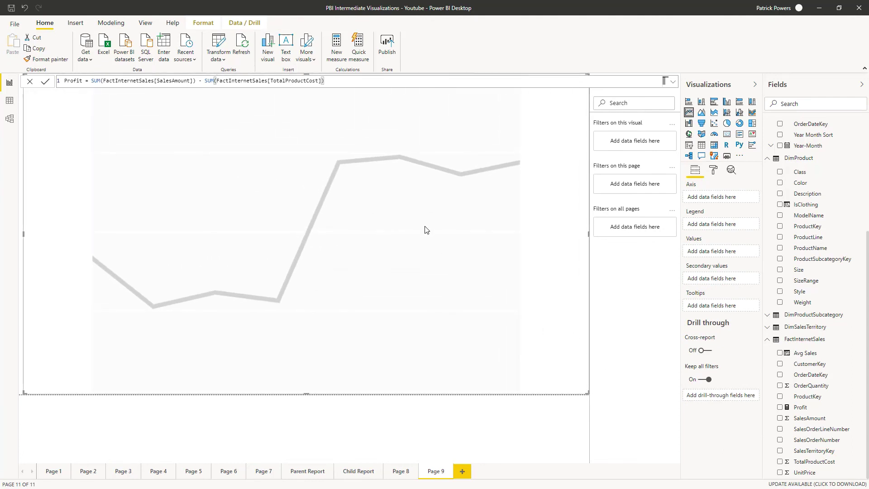
scroll(803, 166, "up", 1)
scroll(803, 167, "up", 1)
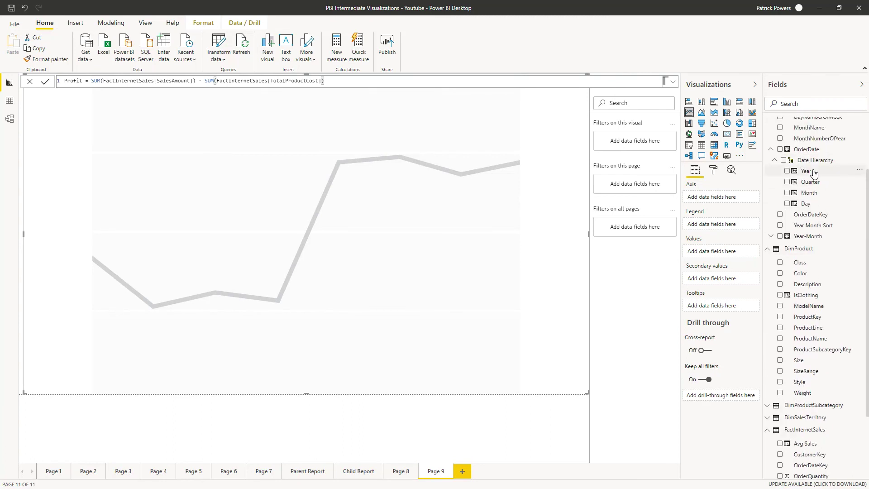
left_click_drag(806, 172, 398, 194)
left_click_drag(781, 200, 713, 212)
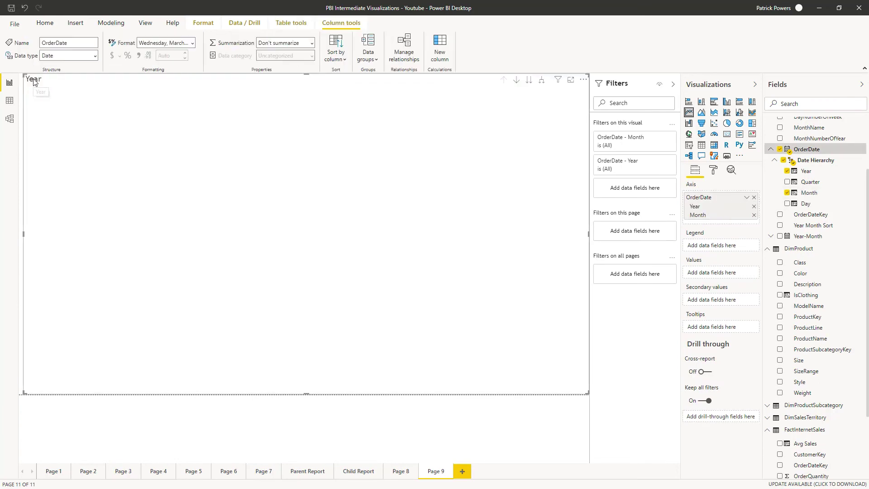
right_click(34, 80)
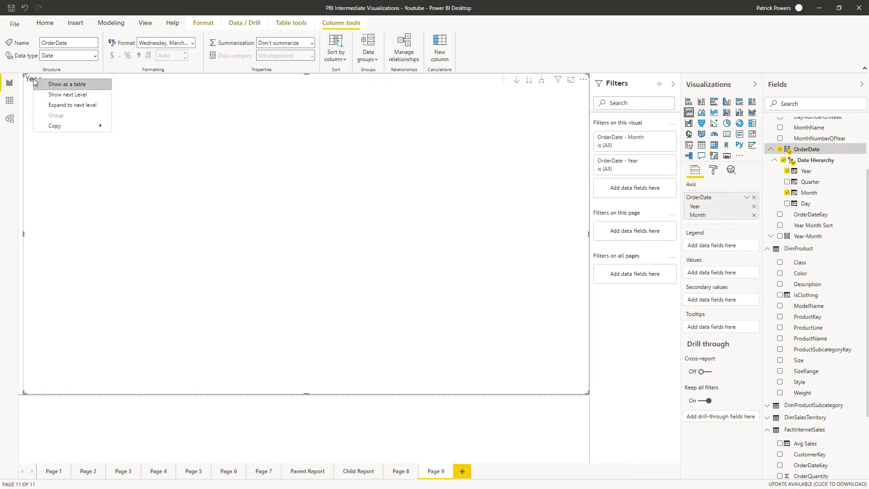
left_click(70, 106)
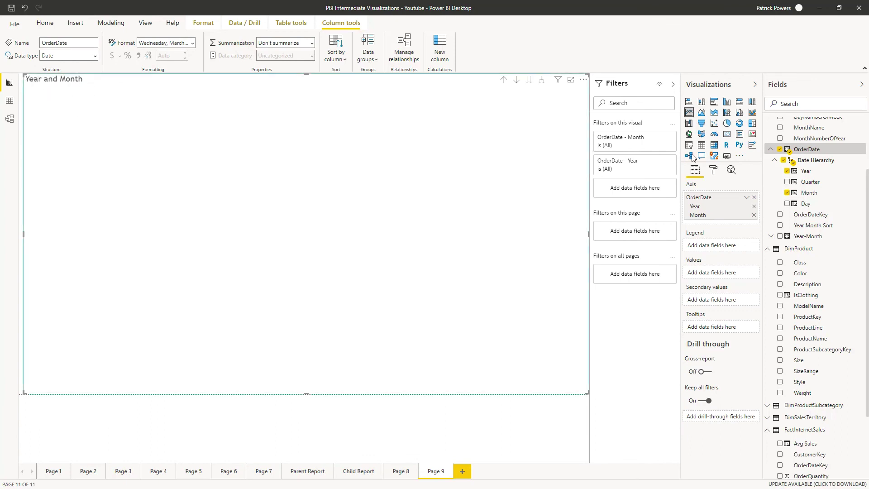
Set Country from DimCustomer as the line chart's legend and the Profit measure as its values.
scroll(844, 175, "up", 3)
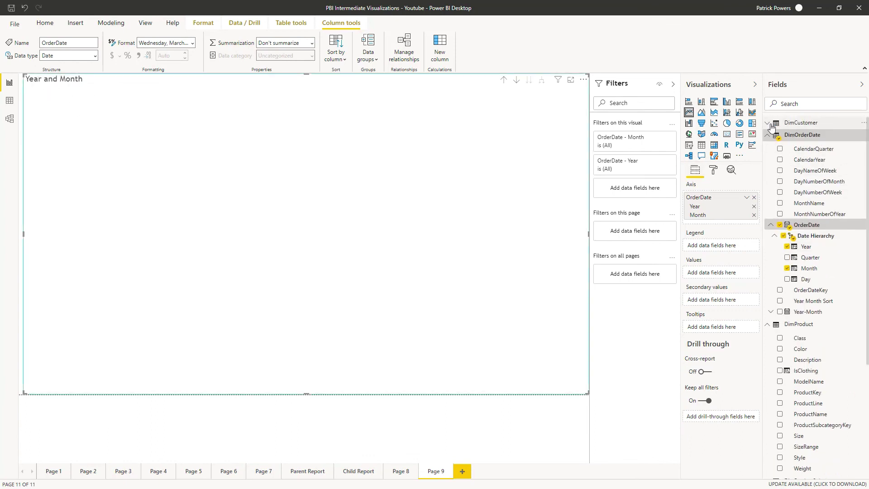
left_click(799, 122)
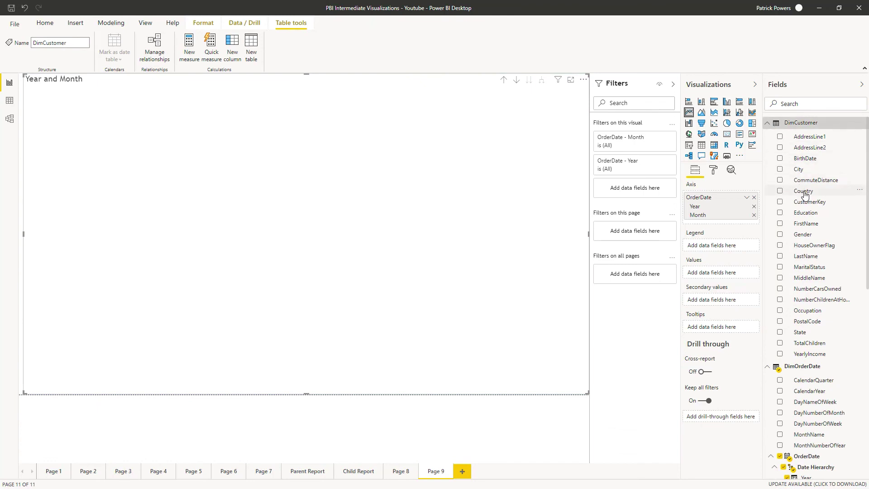
left_click_drag(804, 194, 711, 249)
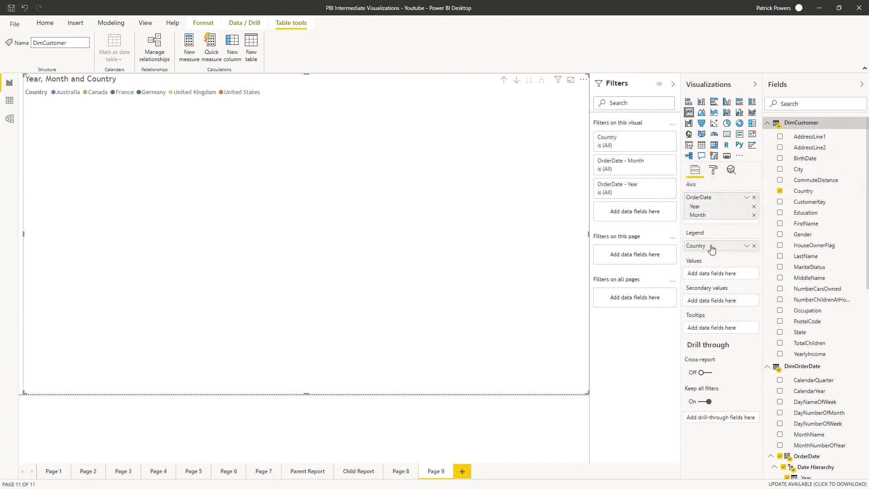
scroll(824, 246, "down", 10)
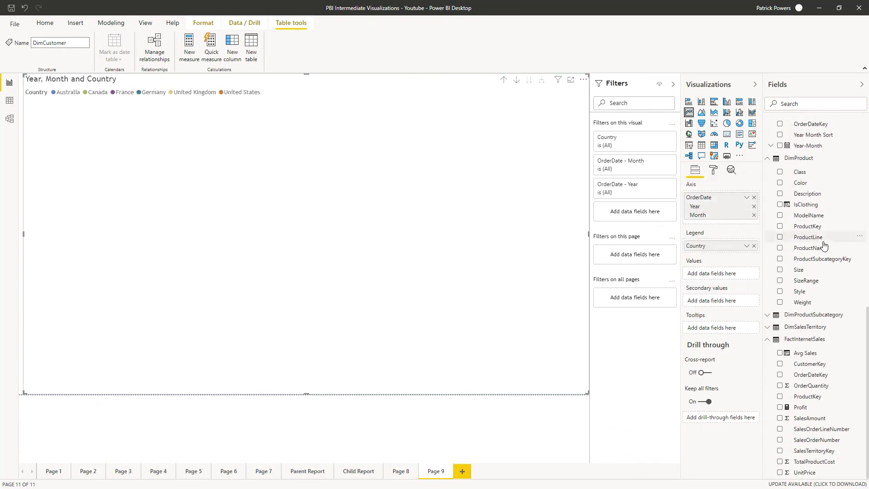
left_click_drag(800, 409, 714, 280)
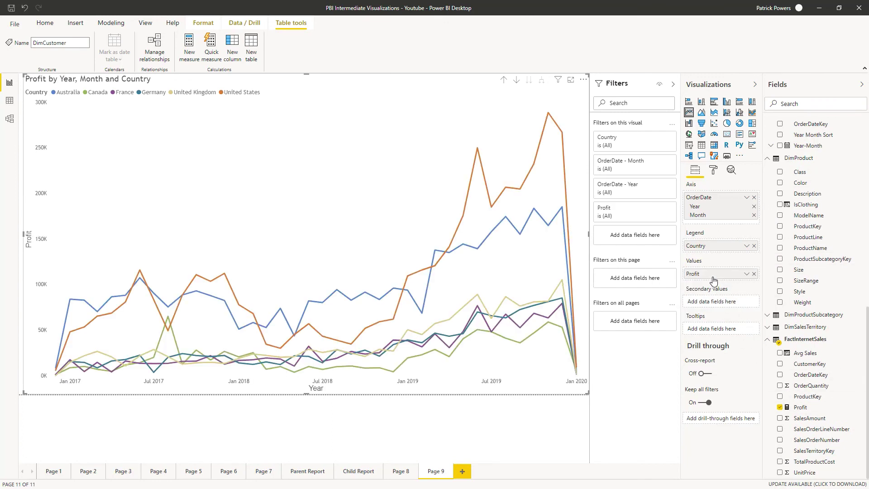